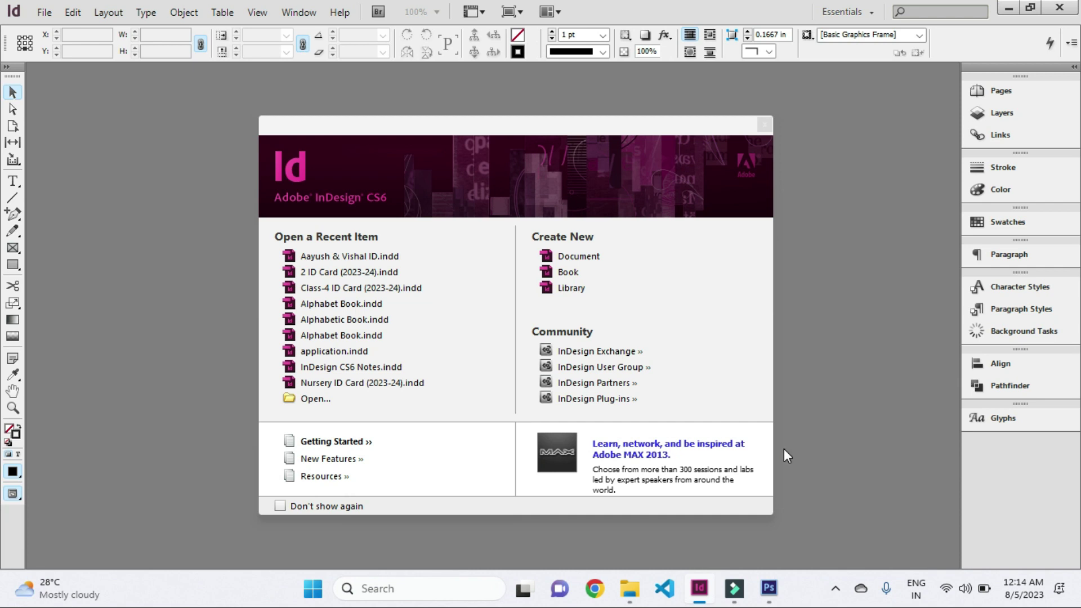
Start setting up a new document based on the [Default] document preset.
click(577, 256)
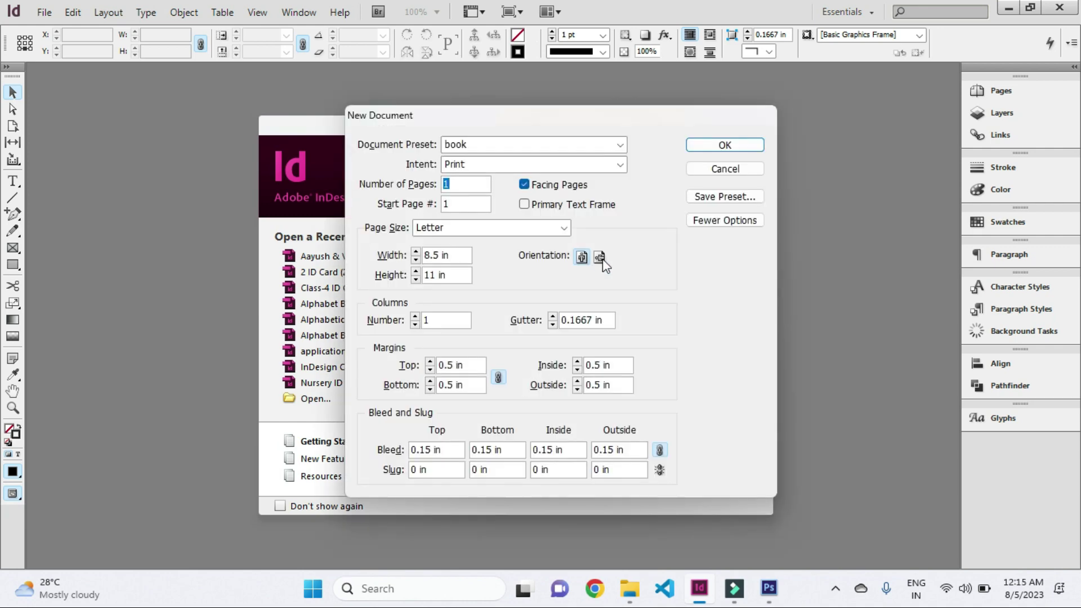
click(721, 172)
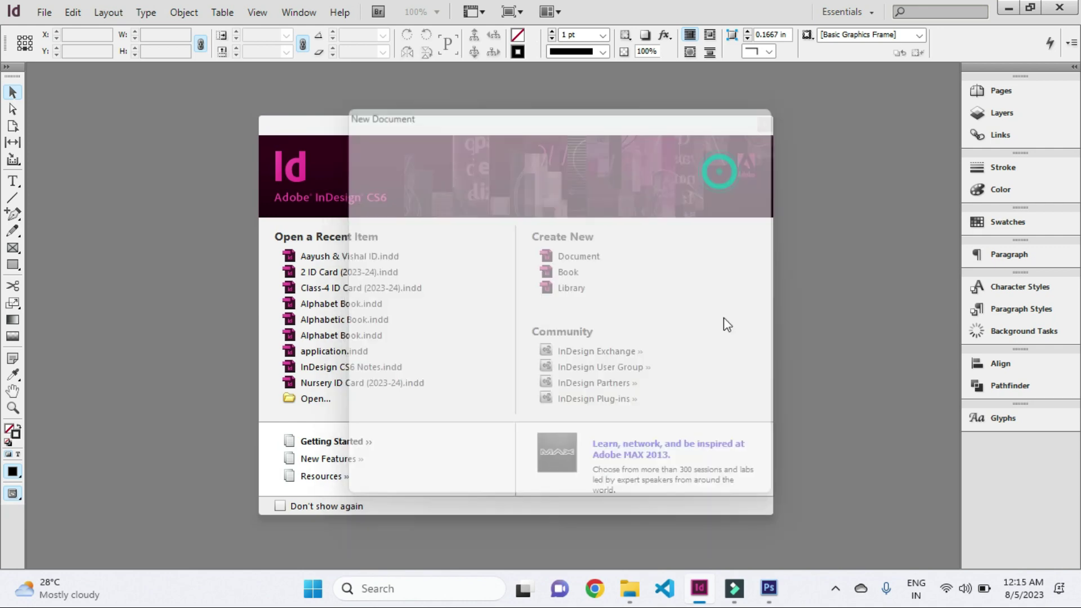
key(ctrl+n)
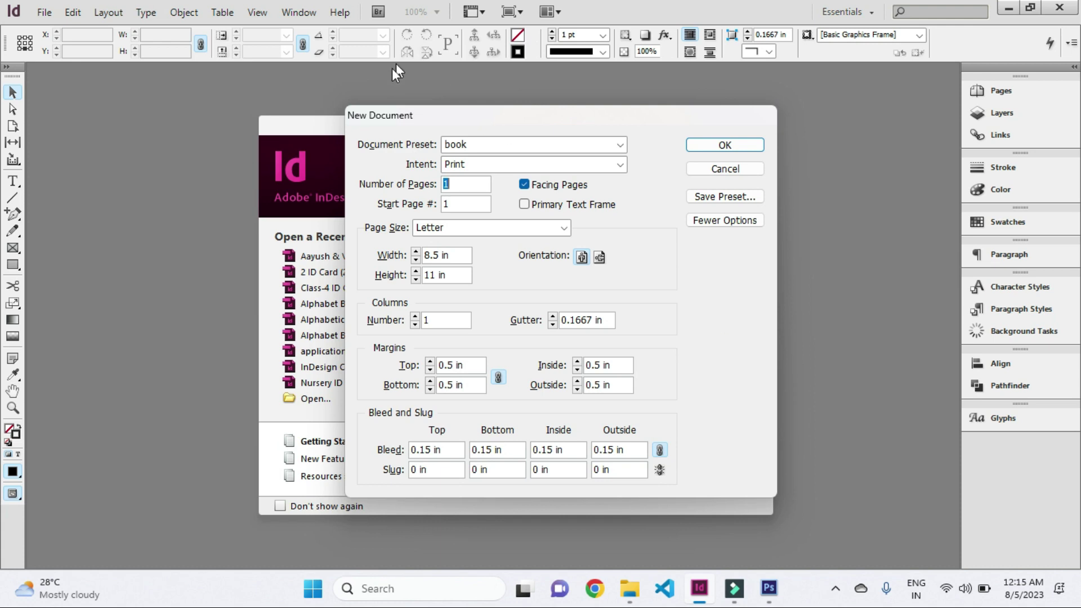
click(513, 147)
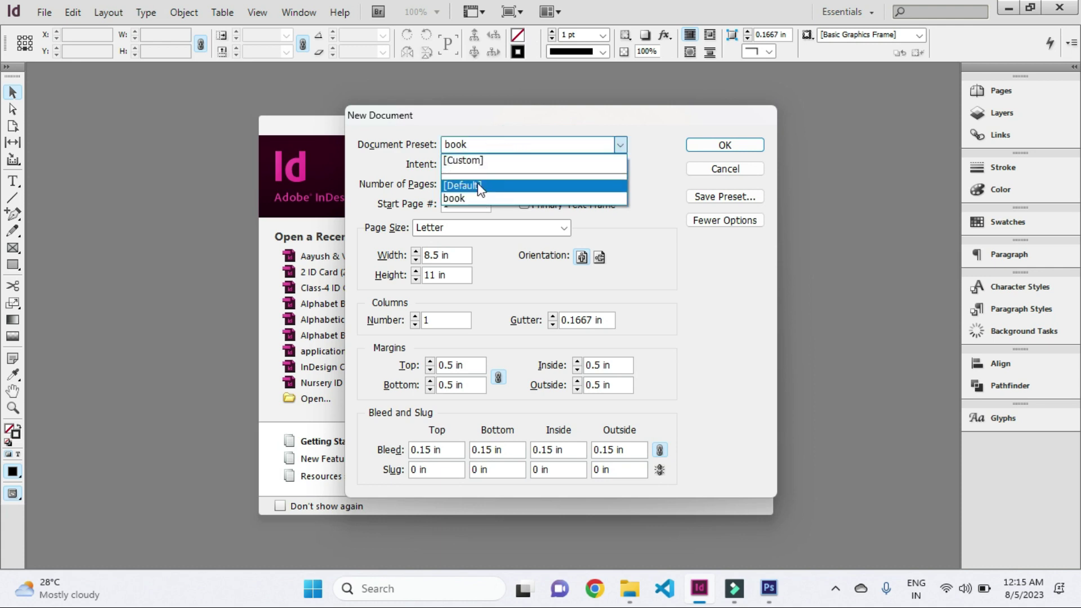
click(653, 145)
click(571, 151)
click(583, 185)
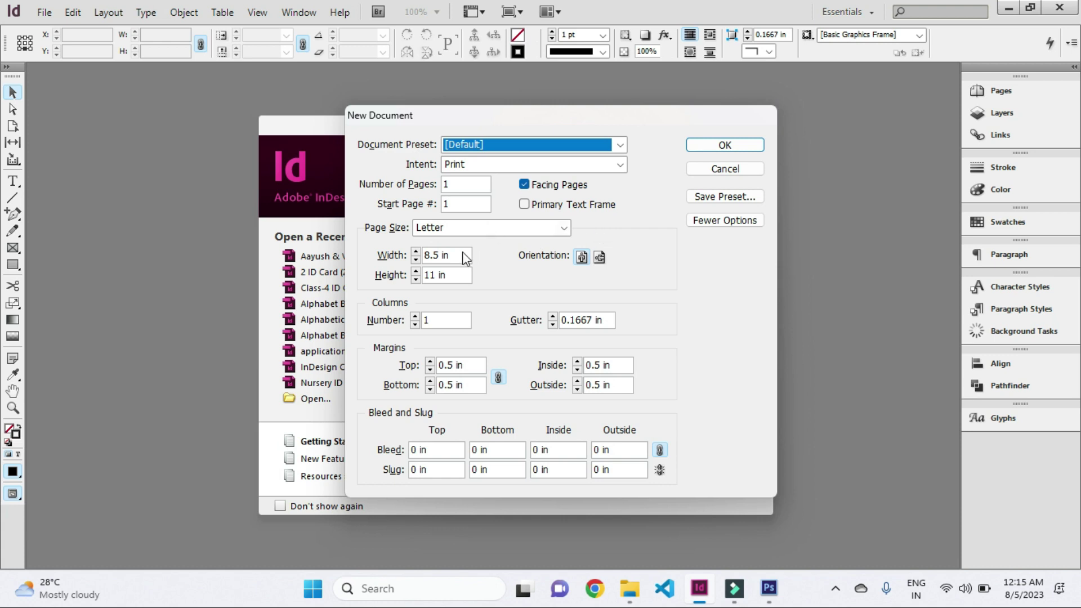
Set the new document's page width to 8 in.
click(448, 256)
double_click(447, 256)
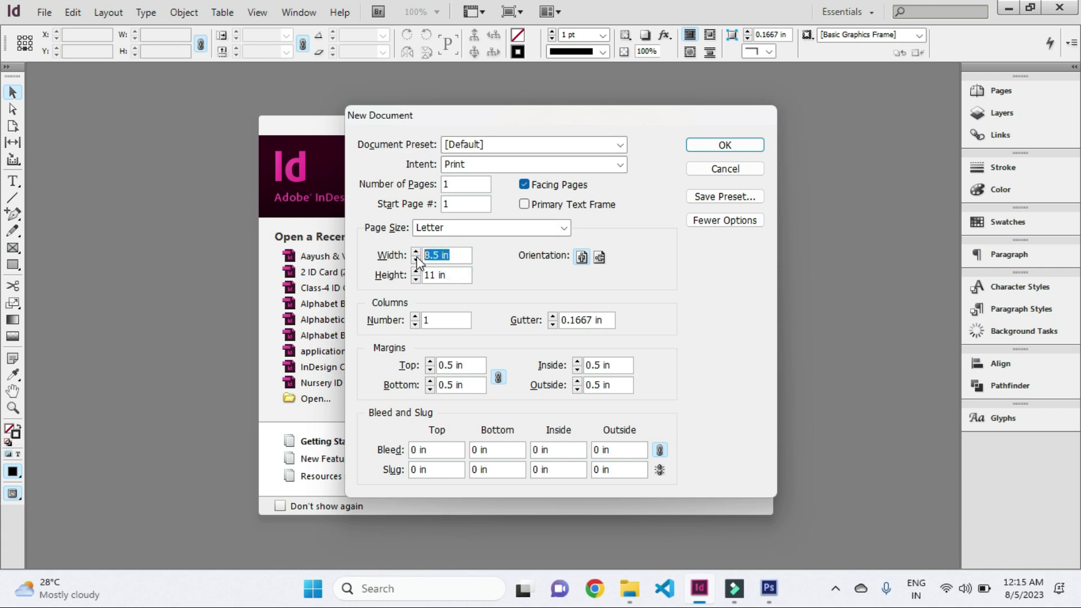
text(8)
key(Tab)
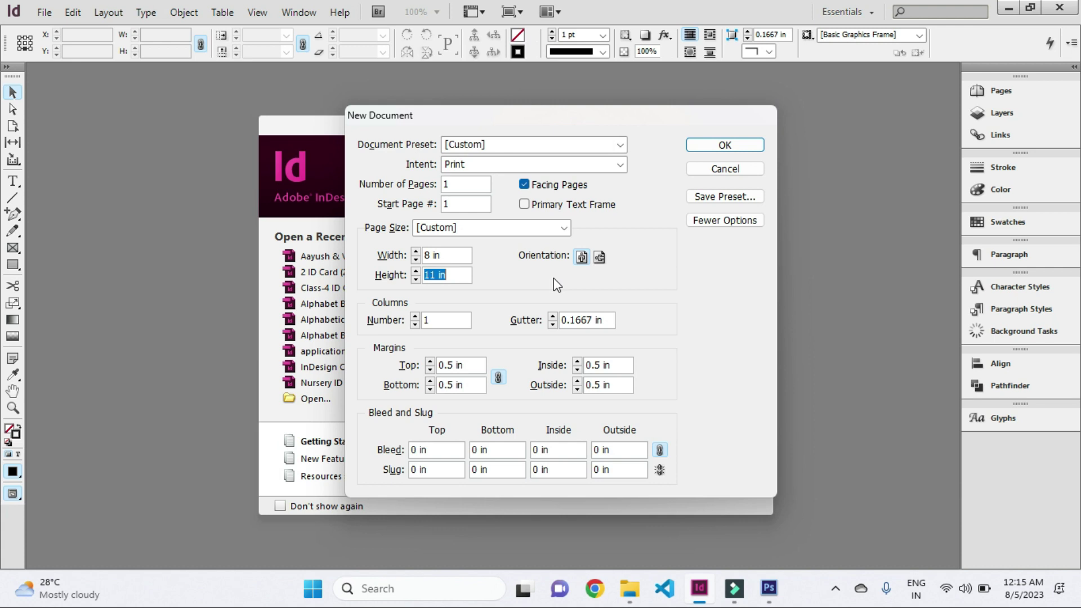
Examine the prompt for saving a document preset and the list of available presets without saving one.
click(724, 197)
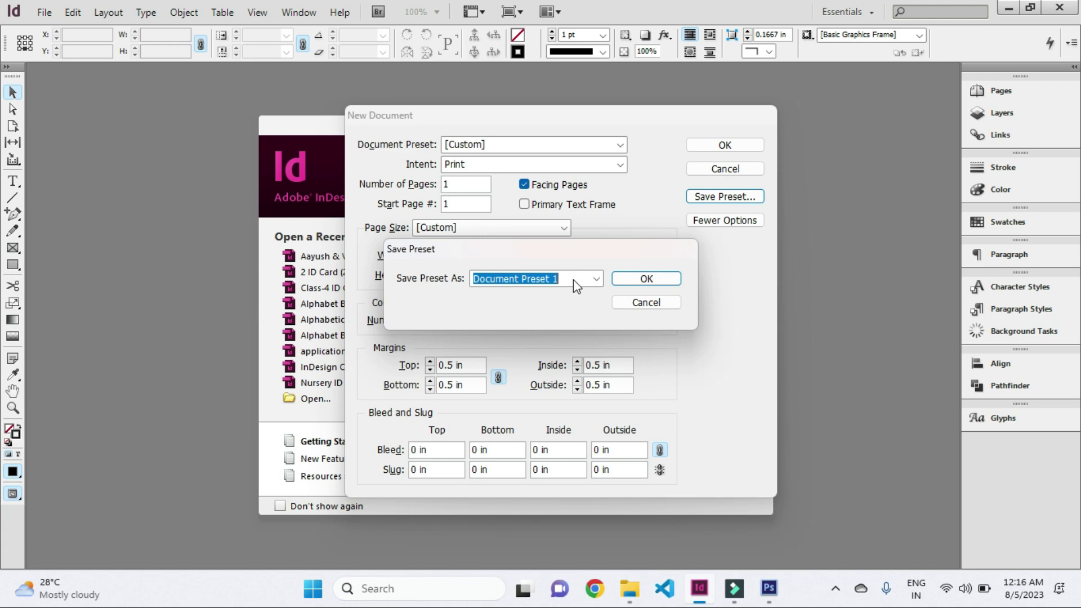
click(633, 301)
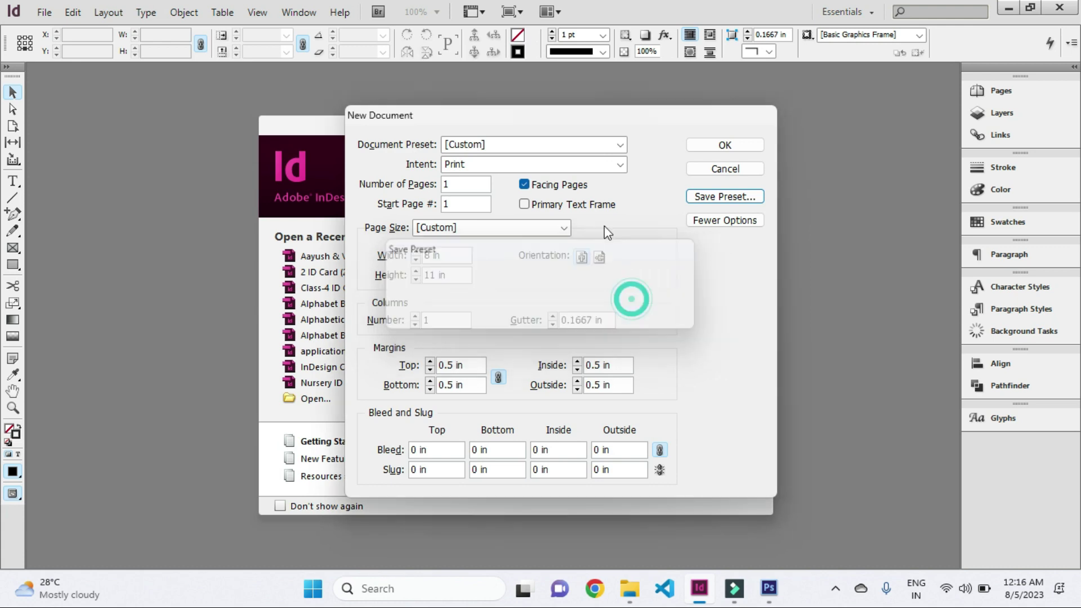
click(618, 145)
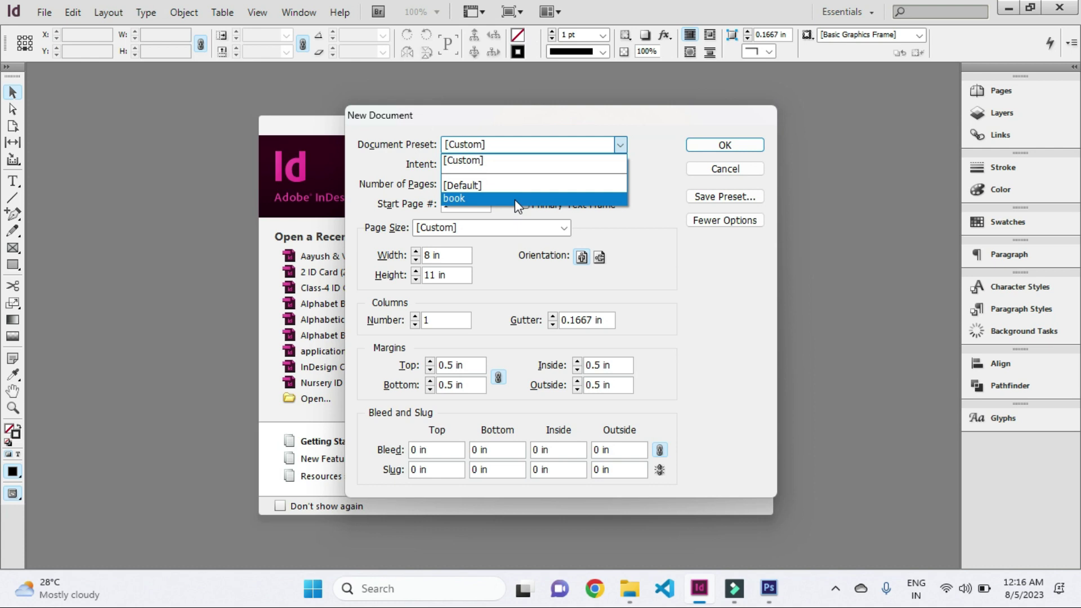
click(669, 186)
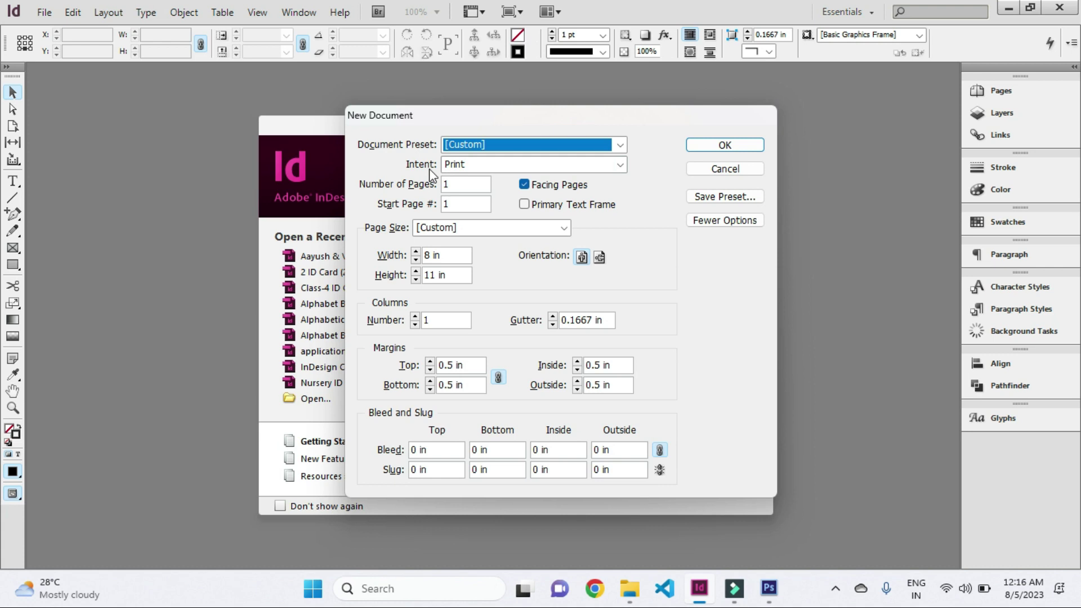
Set the document's intent to Print and the number of pages to 10.
click(619, 165)
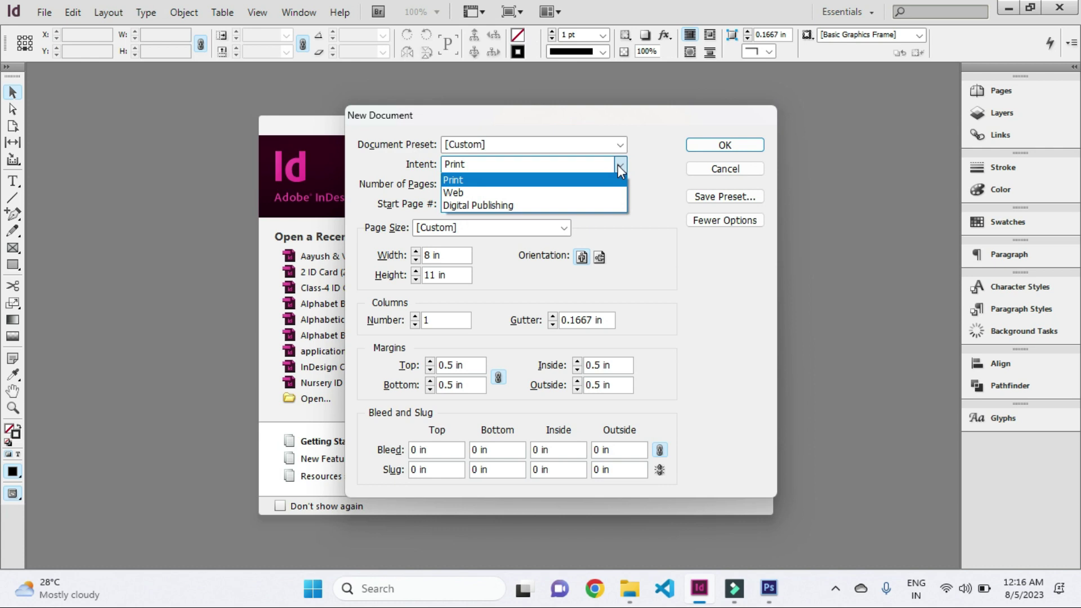
click(572, 179)
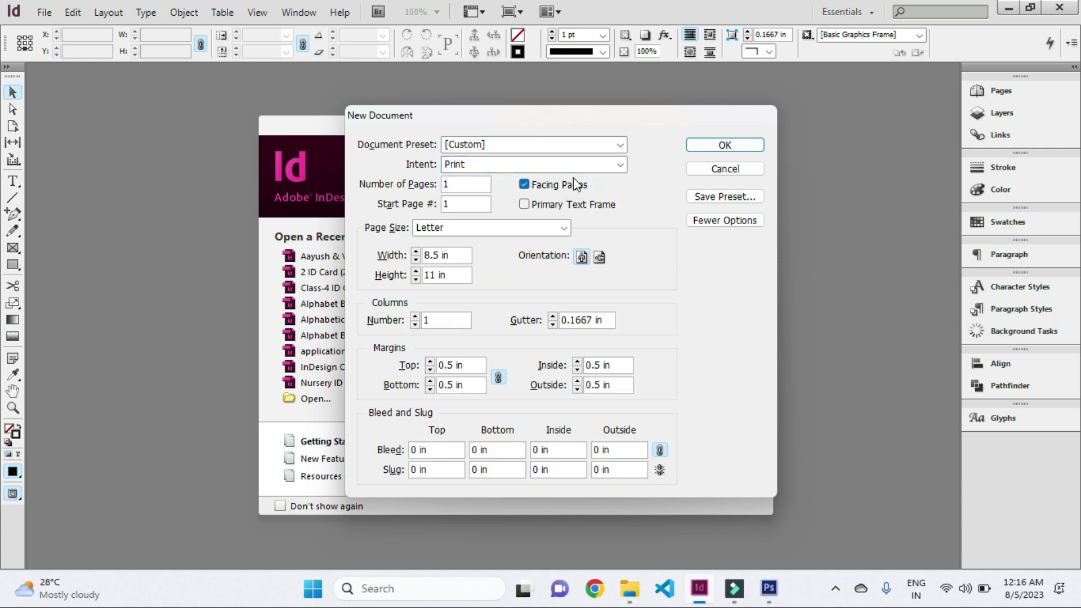
double_click(460, 189)
text(10)
key(Tab)
double_click(453, 205)
Switch Facing Pages off and back on, and enable Primary Text Frame for the new document.
click(536, 188)
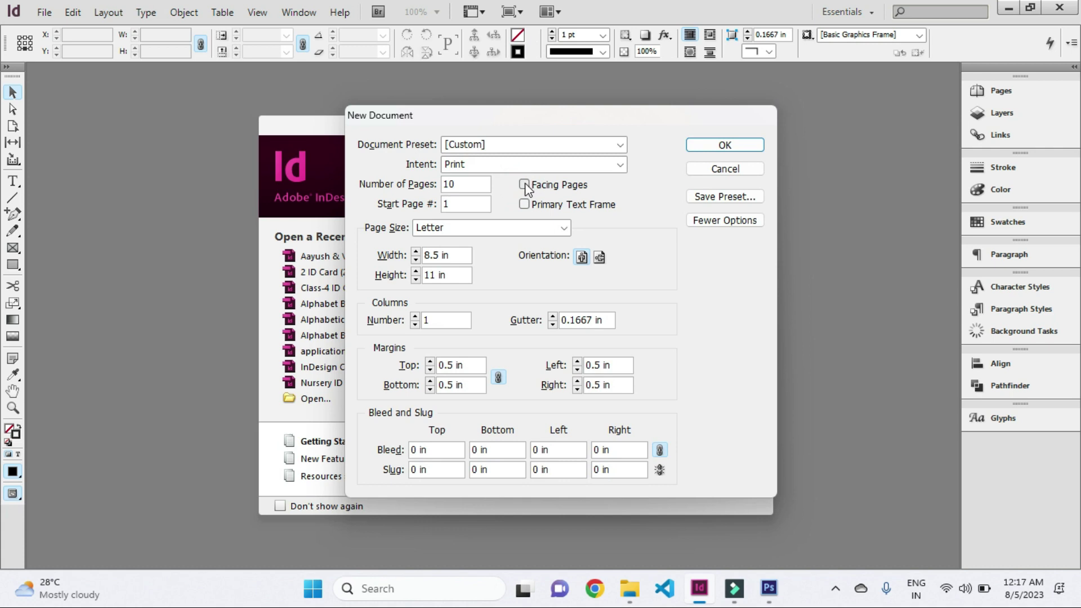
click(525, 186)
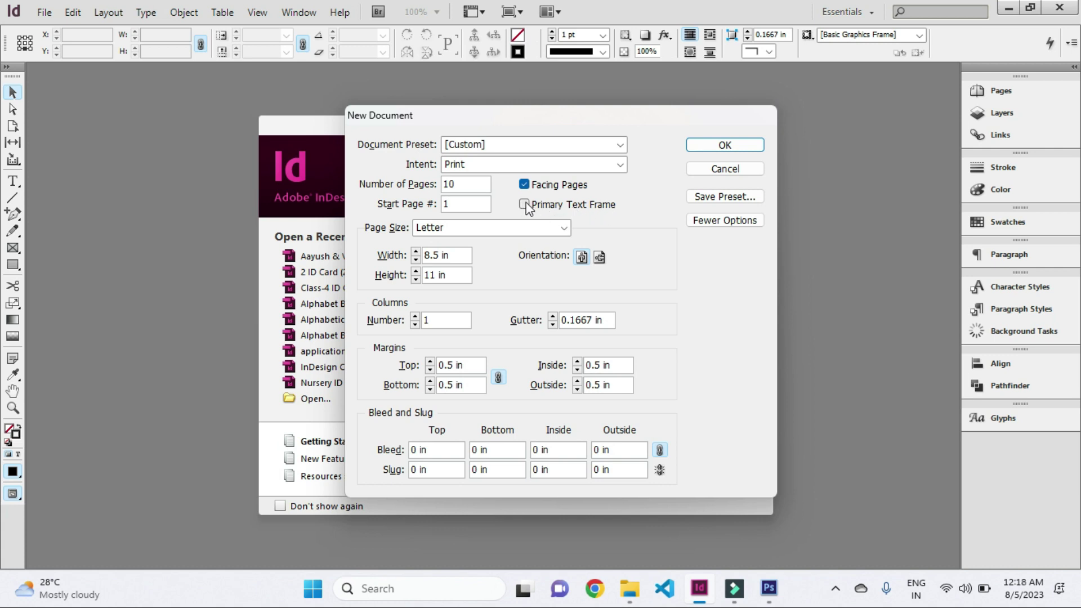
click(525, 205)
Examine the available page sizes and the page's width and height settings.
click(562, 231)
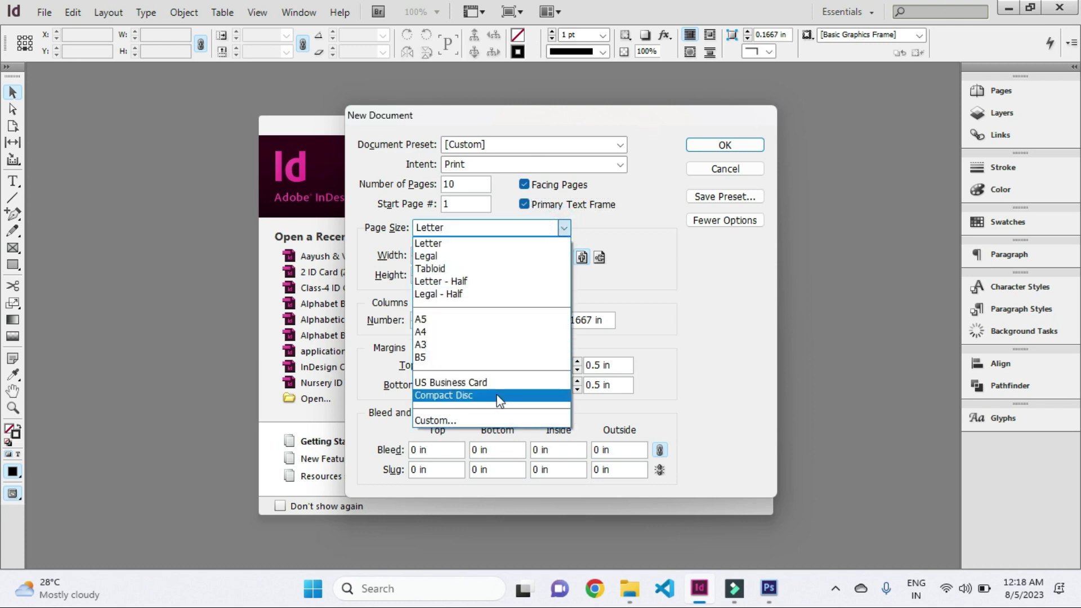
click(560, 231)
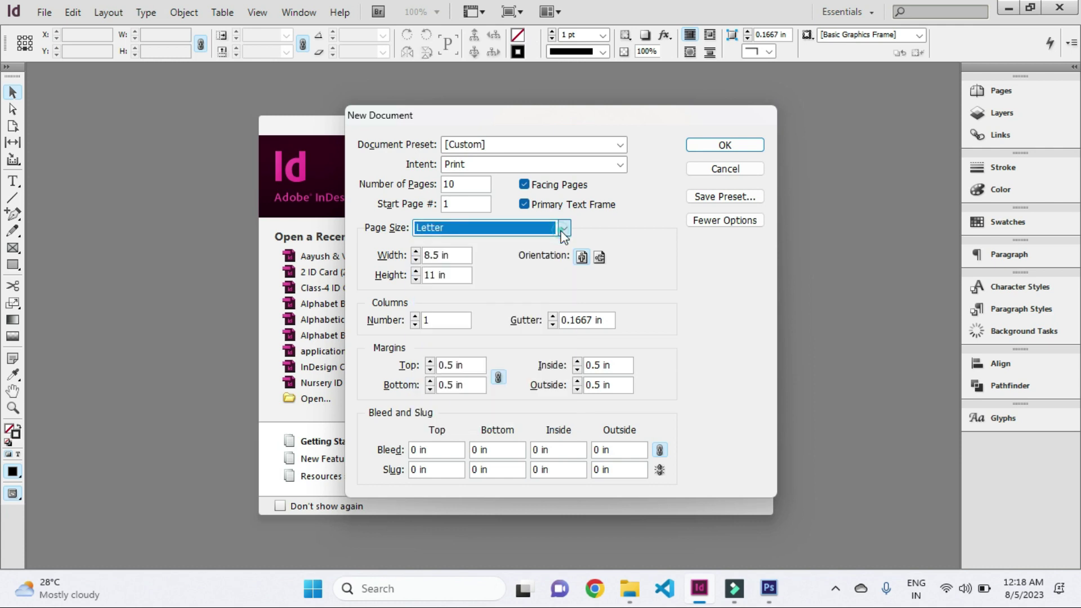
click(466, 254)
click(453, 274)
drag(452, 274, 415, 279)
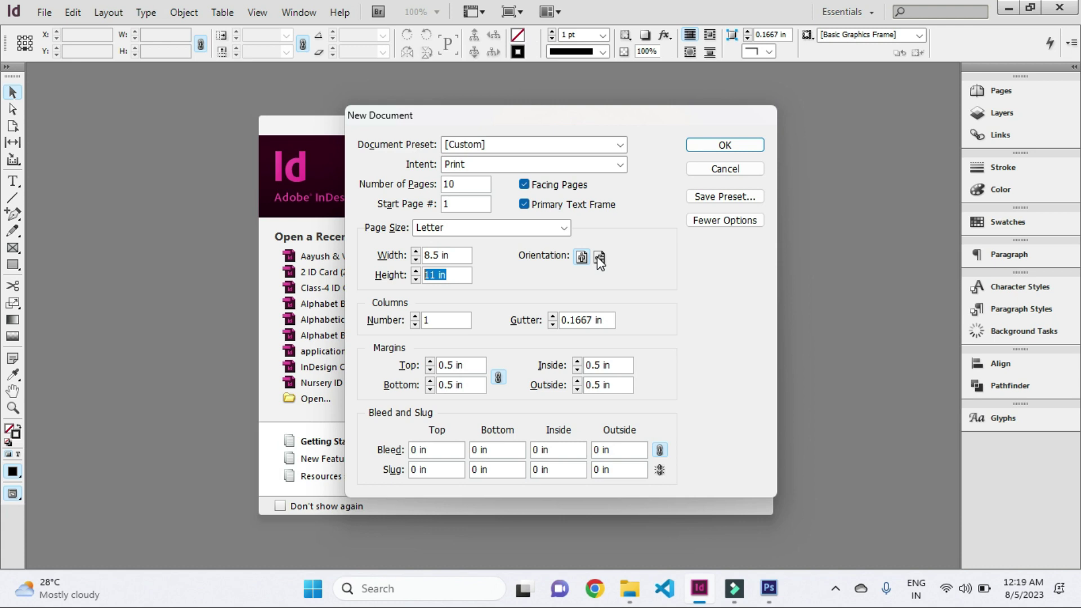
Set the page layout to 3 columns with a gutter of 0.25 in.
click(416, 317)
click(416, 317)
click(554, 317)
Set the bleed to 0.15 in on all sides and create the document.
click(434, 449)
text(.15)
key(Tab)
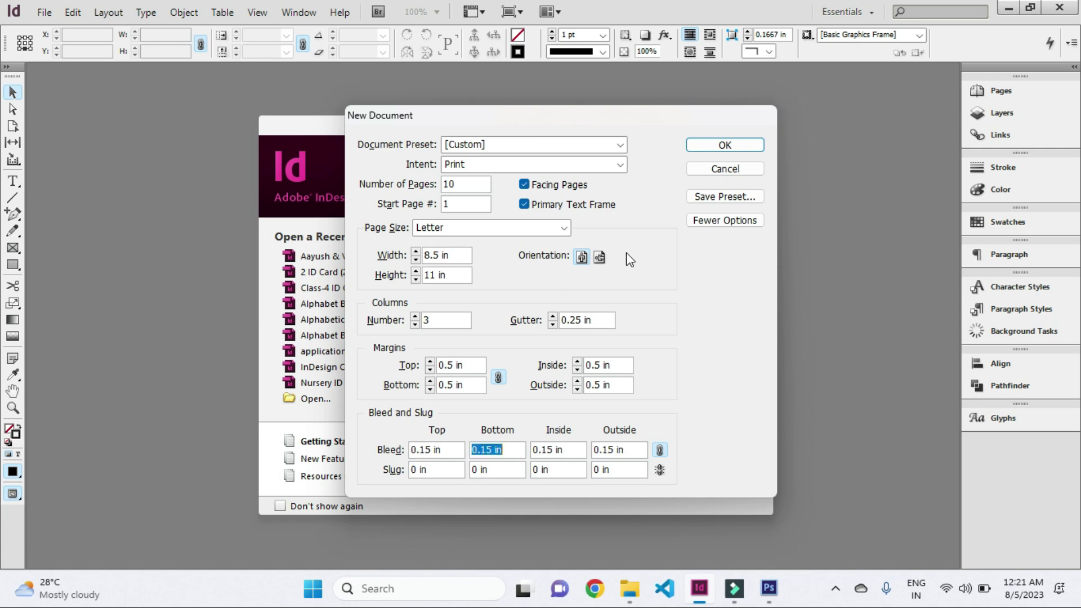
click(711, 151)
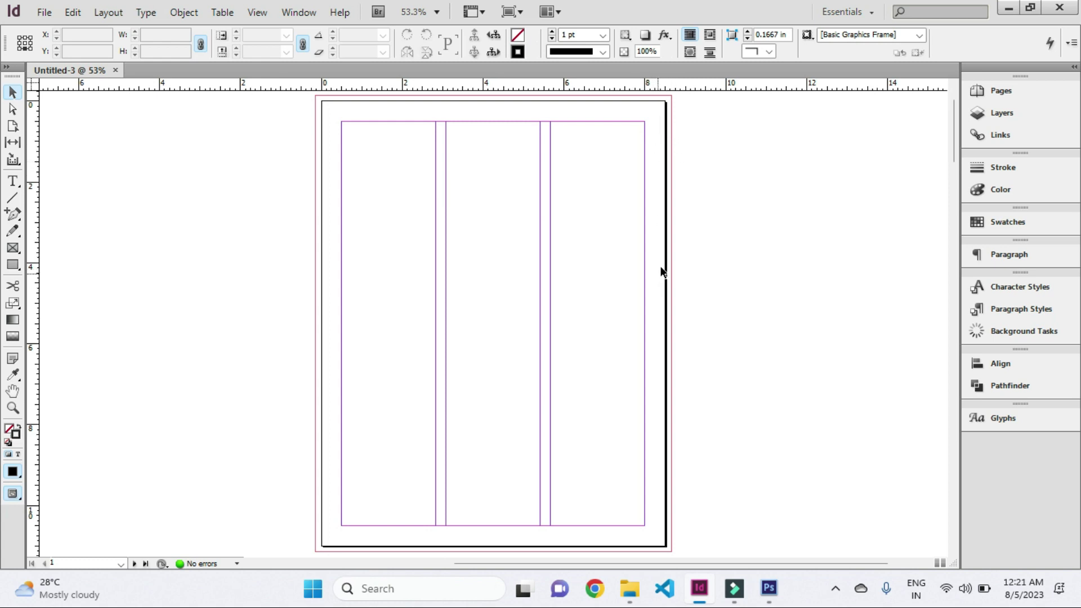
Delete the three-column primary text frame from page 1, accepting the insertion of new pages.
click(667, 246)
drag(667, 248, 657, 311)
drag(656, 307, 644, 286)
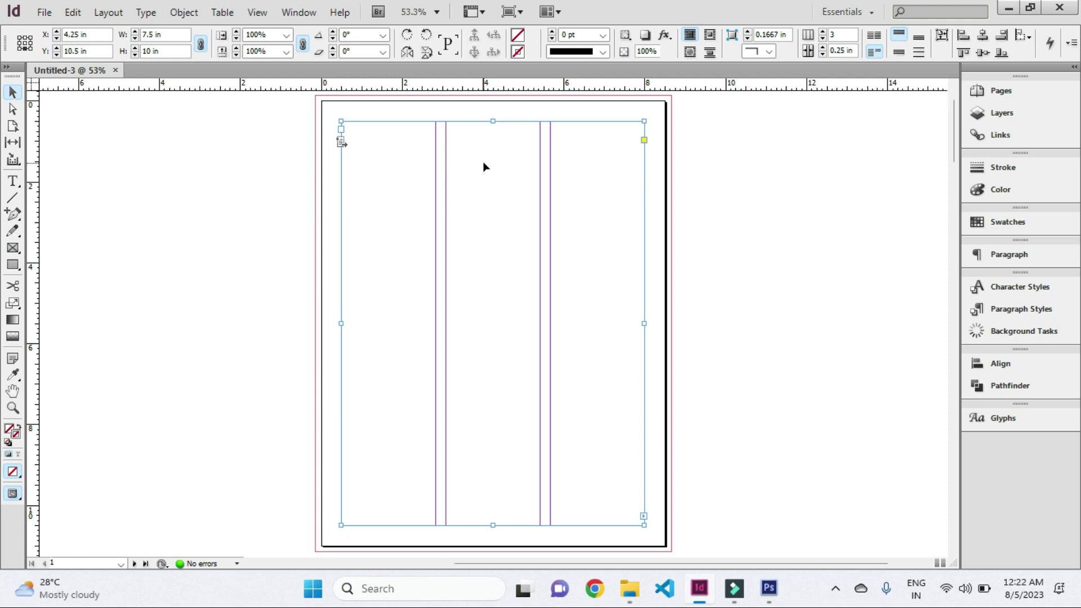
mouse_move(340, 322)
mouse_down()
mouse_move(399, 304)
mouse_move(344, 314)
mouse_up()
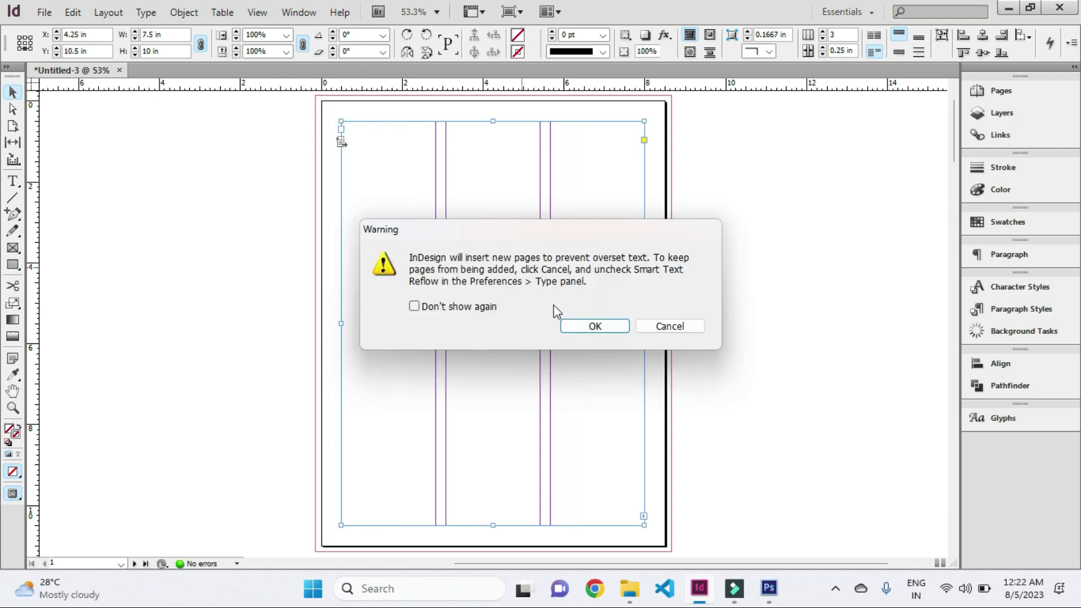
click(594, 326)
drag(367, 126, 454, 184)
click(452, 178)
Draw a text frame about 2.33 in wide and 5.42 in high at the top of the first column, and delete it.
click(12, 181)
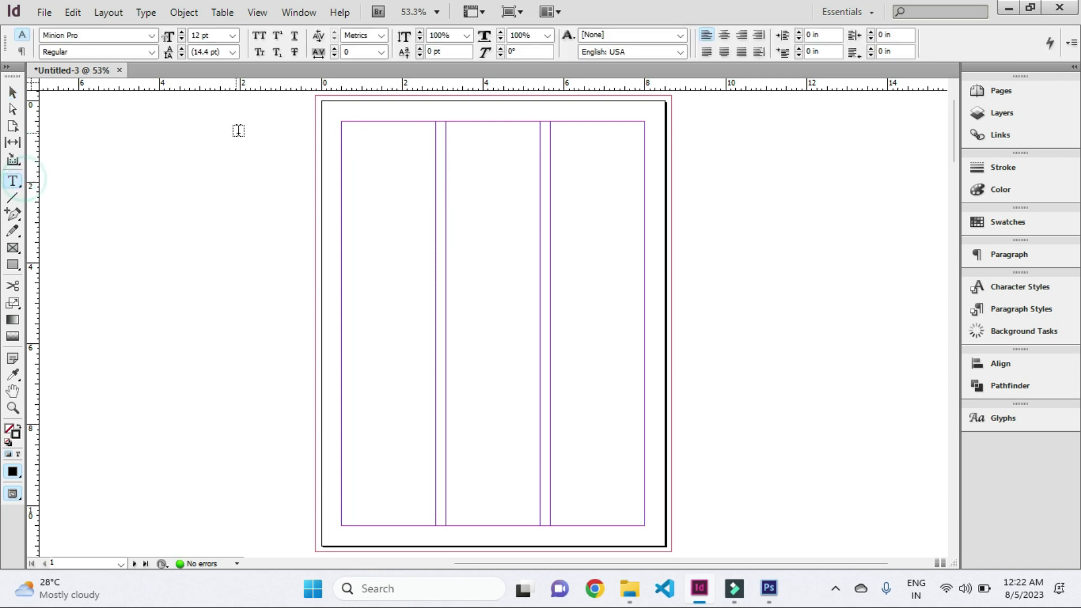
drag(342, 121, 435, 340)
click(13, 92)
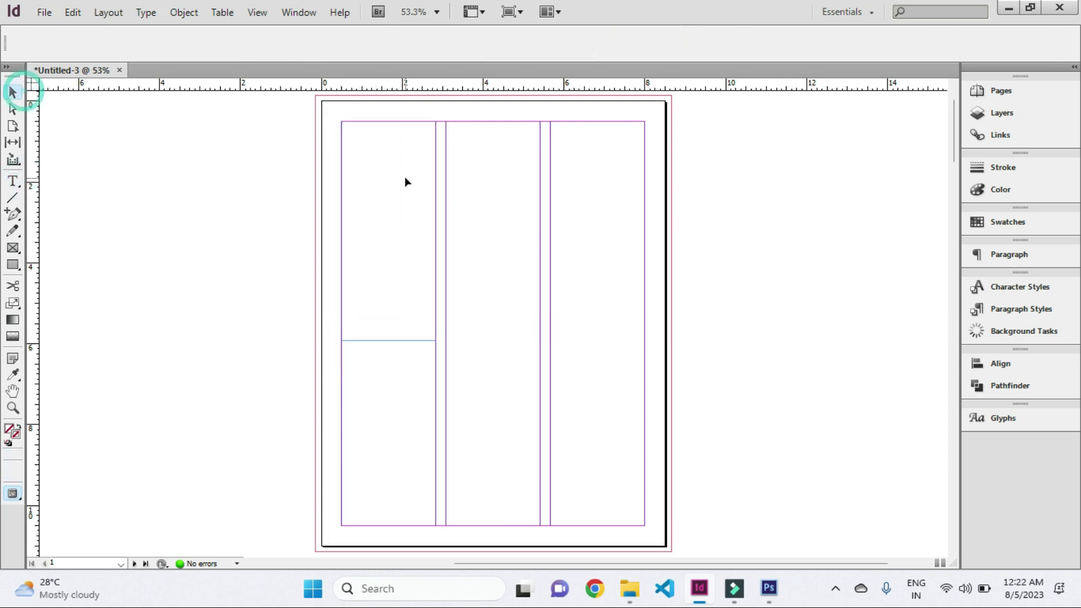
click(403, 180)
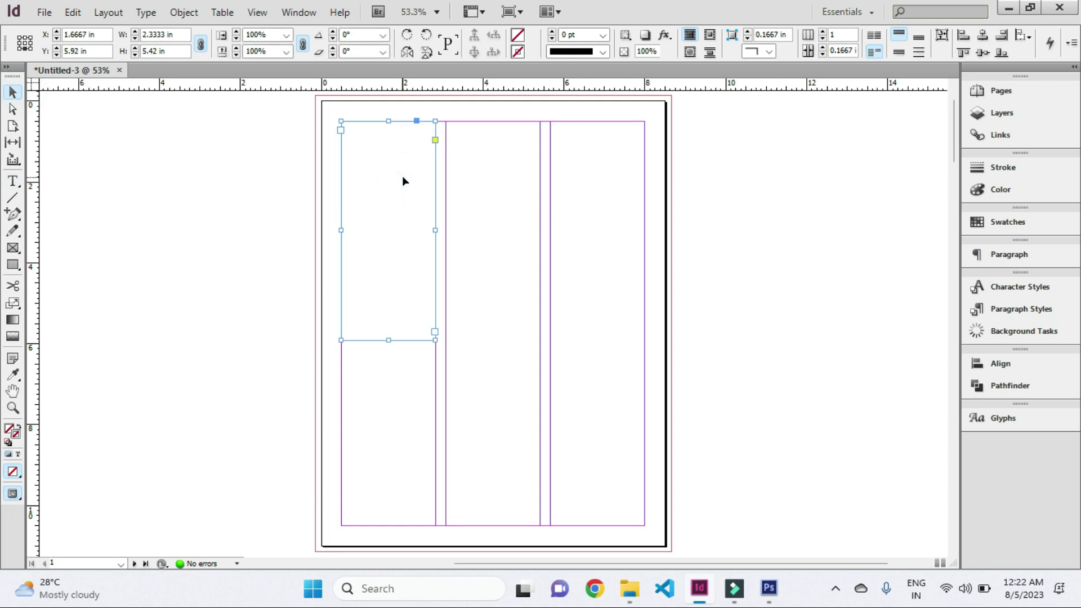
key(Delete)
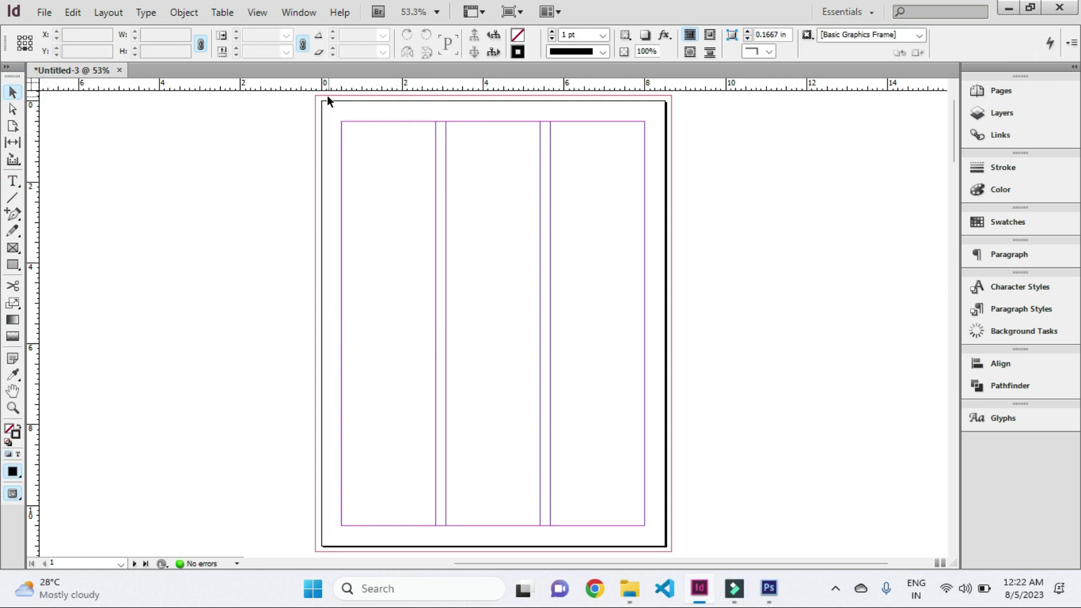